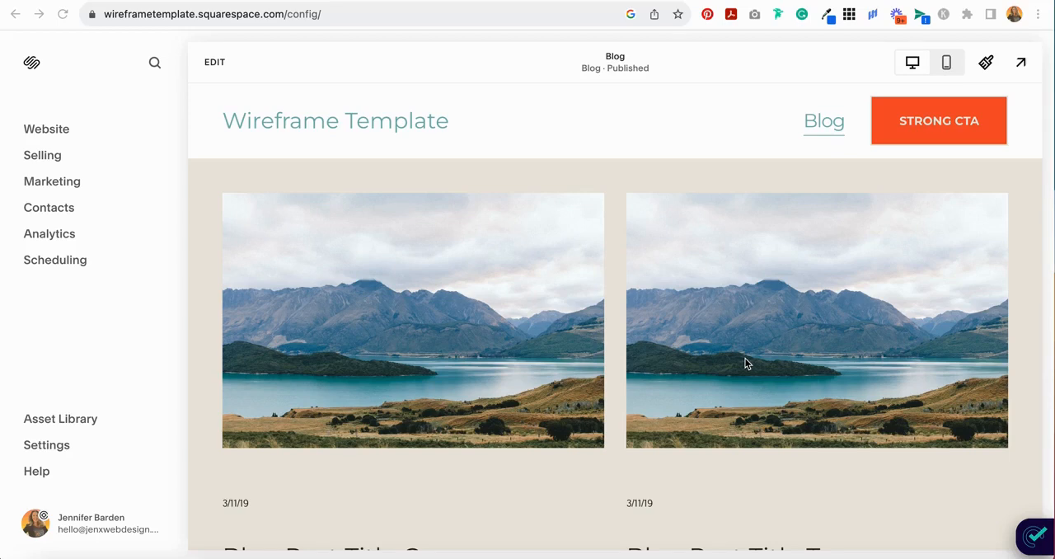
# - Open the SEO Appearance settings from the marketing tools and show the search appearance options for Items
pyautogui.click(59, 183)
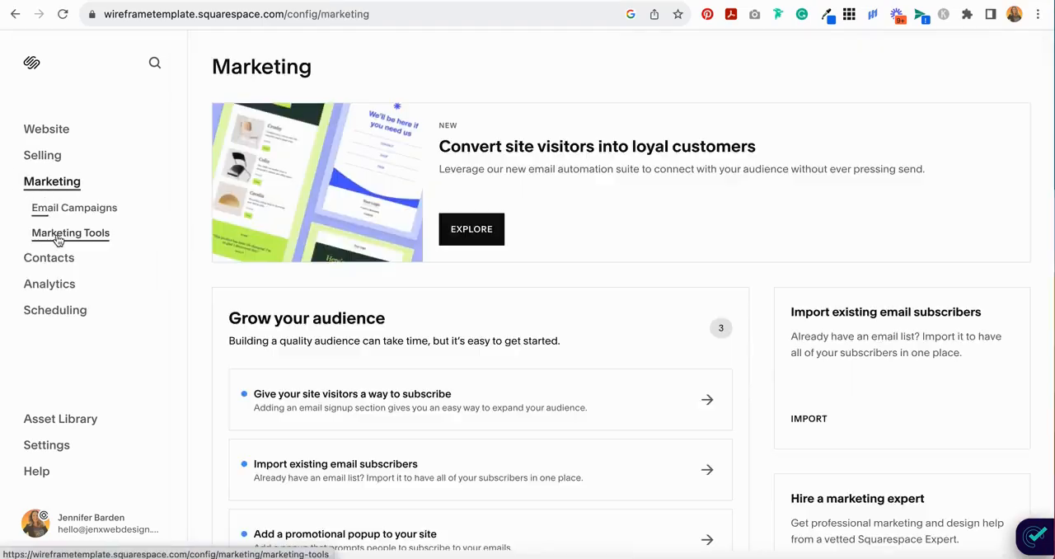
pyautogui.click(57, 237)
pyautogui.click(814, 282)
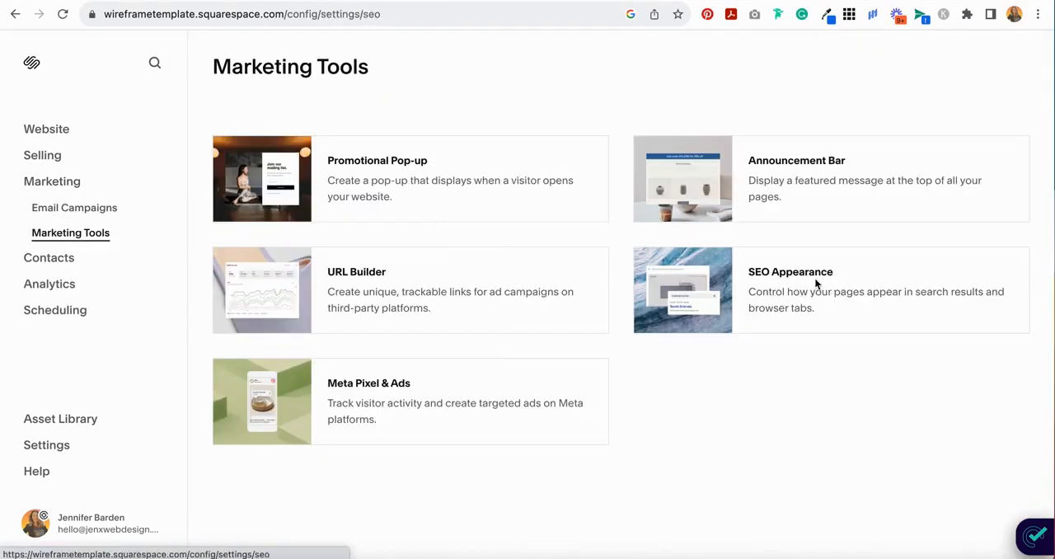
pyautogui.click(756, 354)
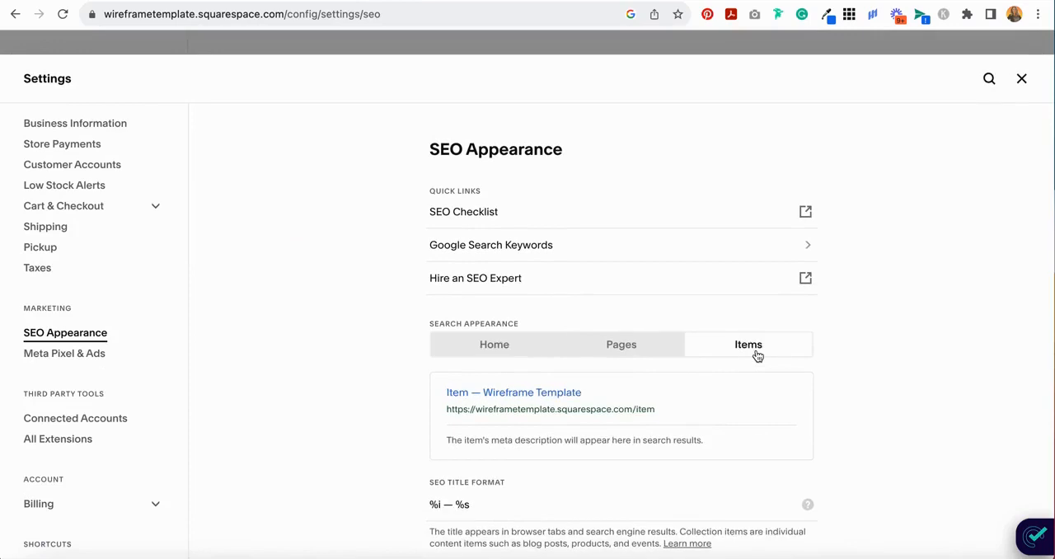
# - Shorten the SEO title format for items to only %i, removing the dash and site name variable, and save the settings
pyautogui.scroll(-1, 756, 354)
pyautogui.click(463, 490)
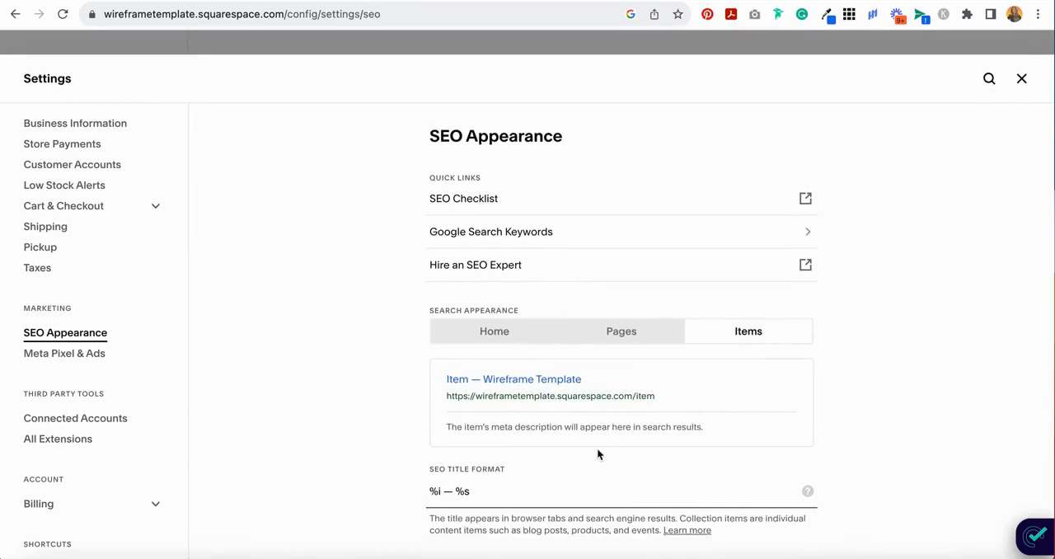
pyautogui.press('BackSpace')
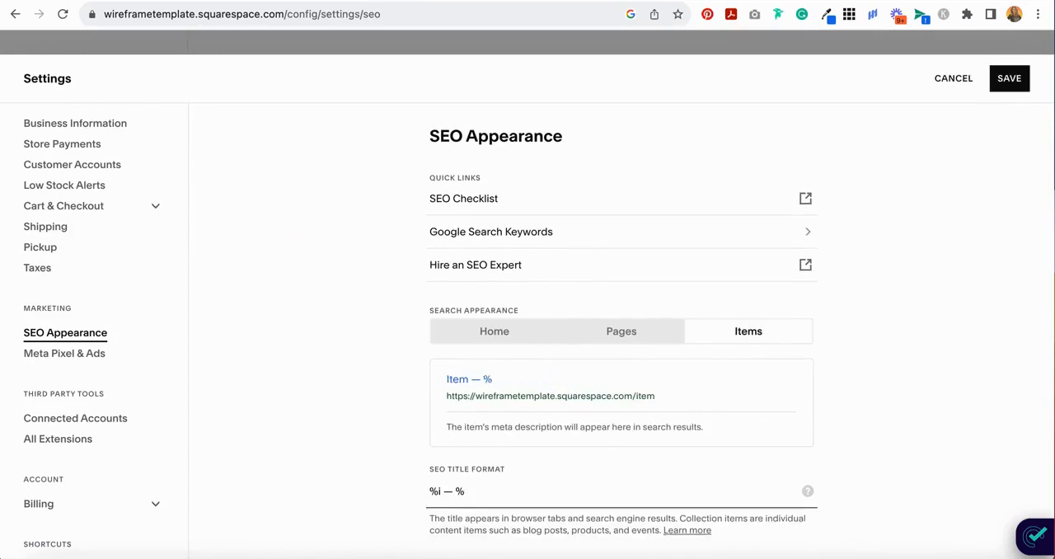
pyautogui.press('BackSpace')
pyautogui.press('BackSpace')
pyautogui.press('BackSpace')
pyautogui.click(1013, 80)
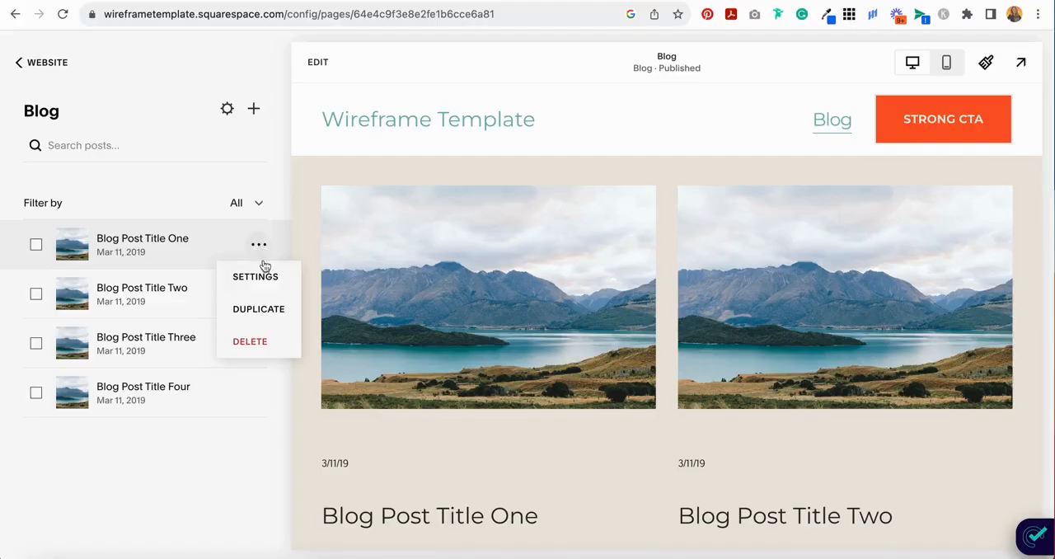
# - Open the settings of Blog Post Title One and replace the slug after /blog/ in its post URL with the copied text
pyautogui.click(261, 273)
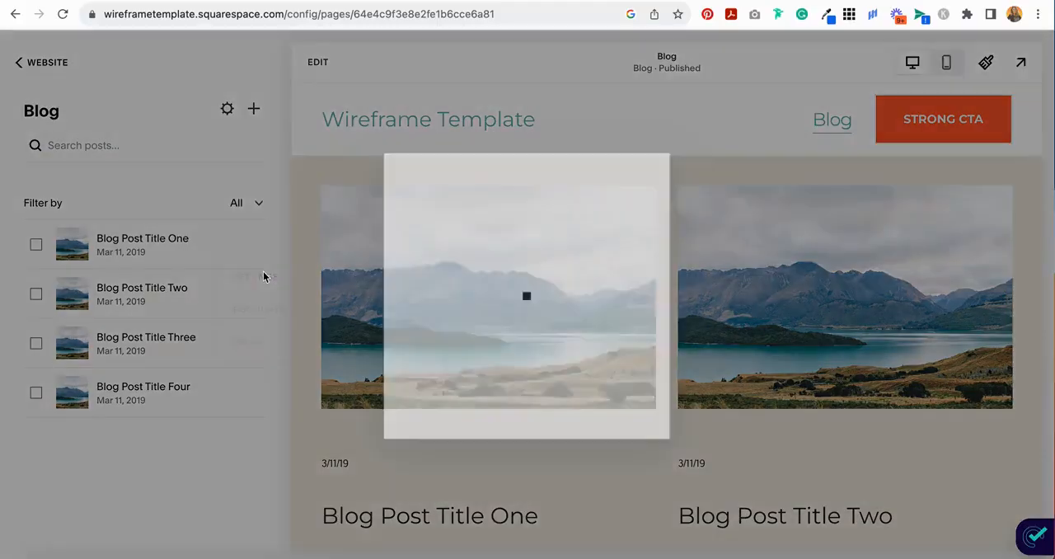
pyautogui.scroll(-4, 531, 319)
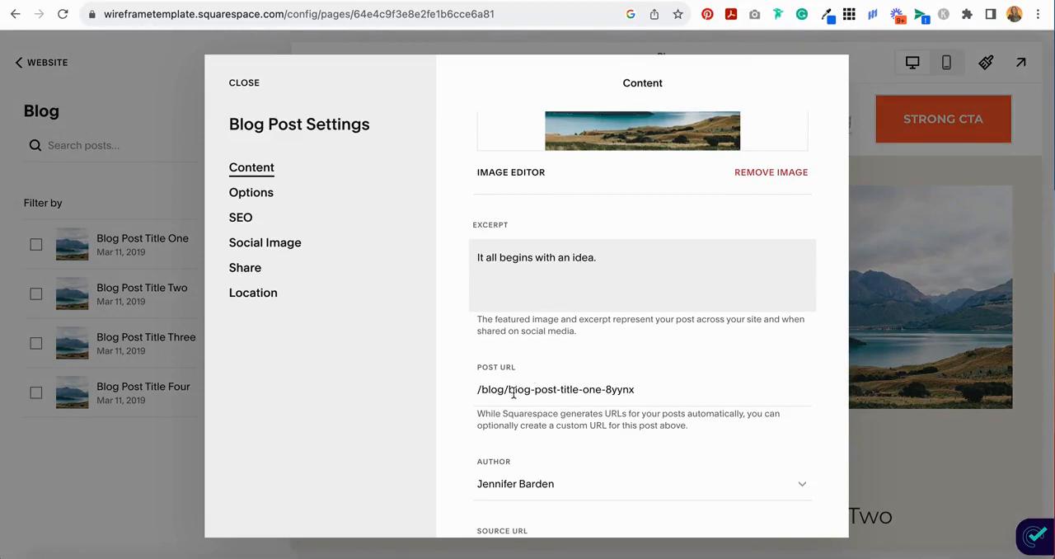
pyautogui.moveTo(508, 390); pyautogui.dragTo(591, 394)
pyautogui.moveTo(508, 391); pyautogui.dragTo(528, 393)
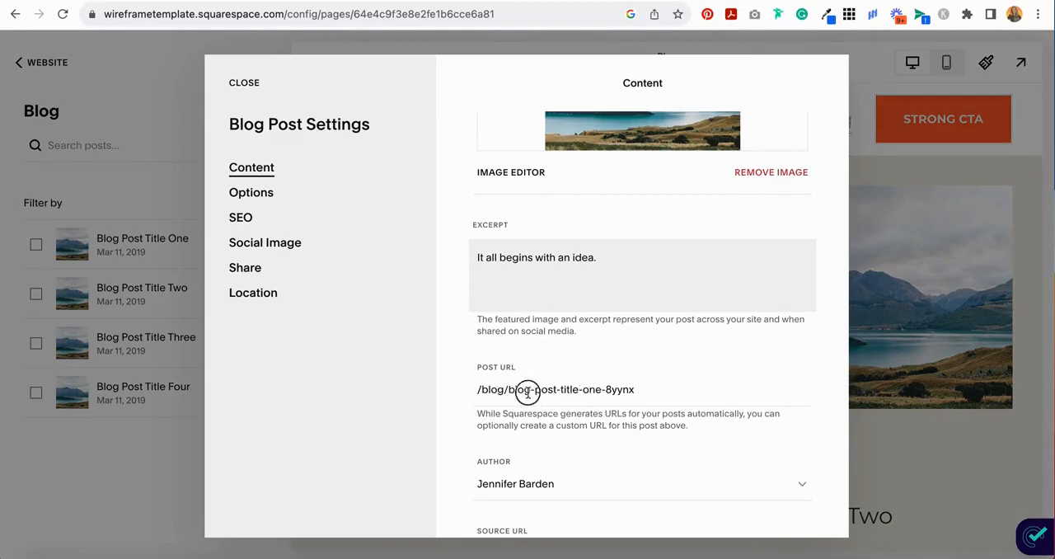
pyautogui.moveTo(652, 389); pyautogui.dragTo(508, 391)
pyautogui.click(654, 391)
pyautogui.moveTo(654, 391); pyautogui.dragTo(508, 391)
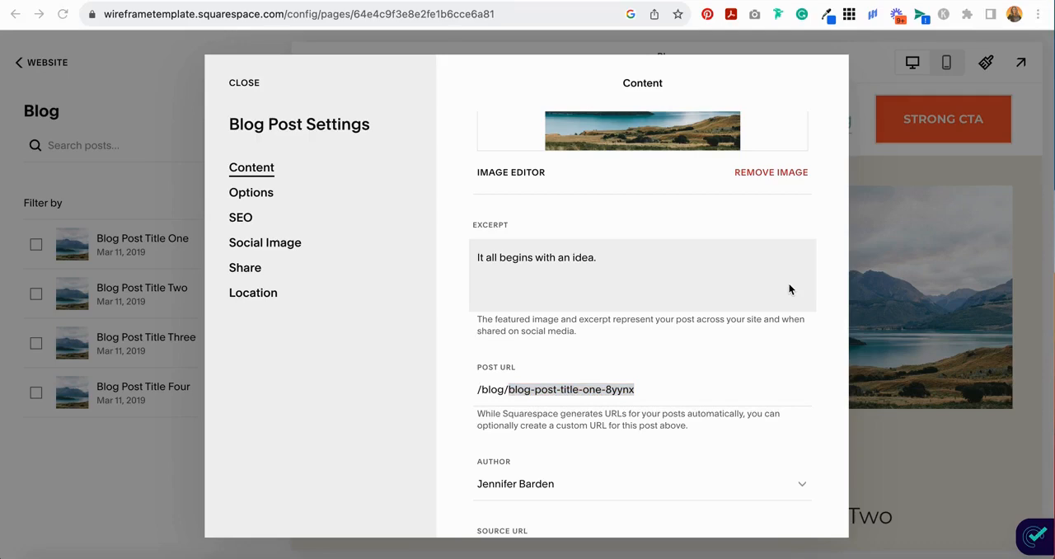
pyautogui.write('google-index-squarespace-blog-posts')
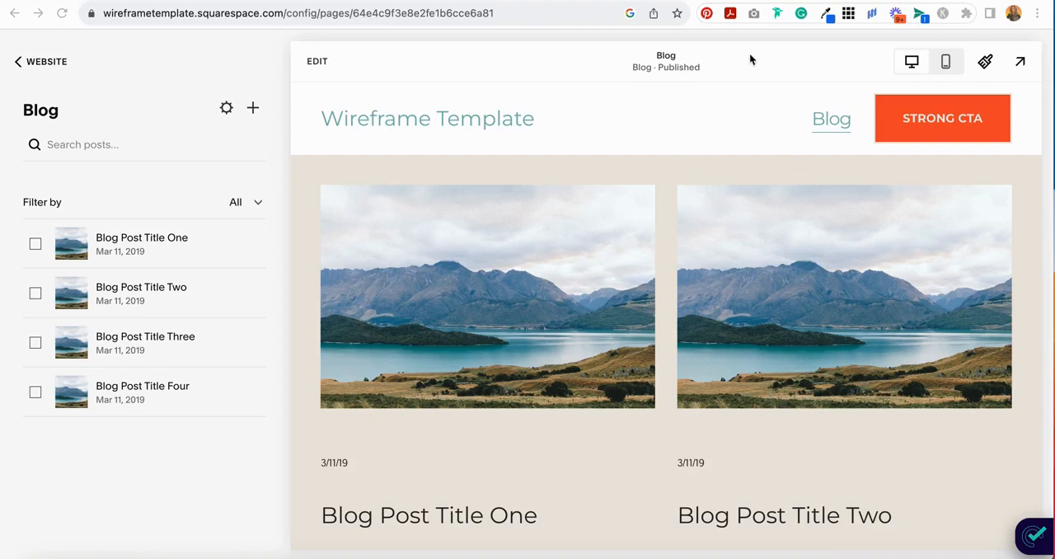
# - Open the site's Connected Accounts settings and start connecting a Google Search Console account
pyautogui.click(41, 61)
pyautogui.click(46, 445)
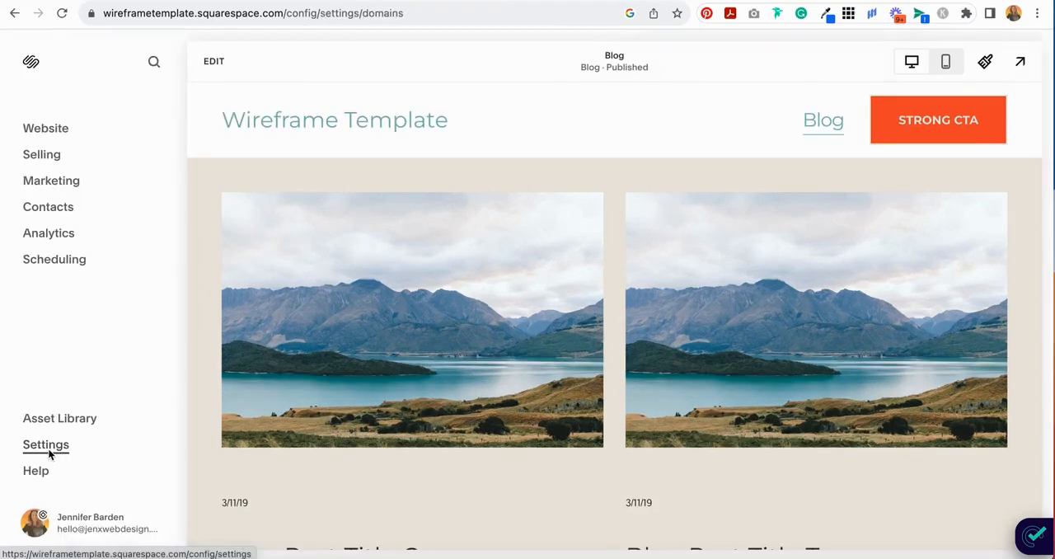
pyautogui.scroll(-10, 47, 454)
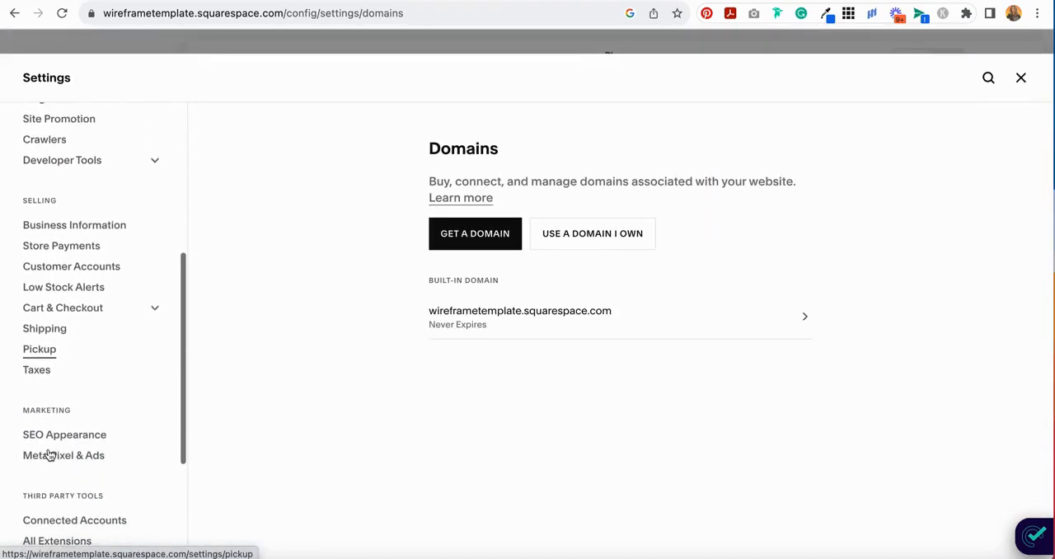
pyautogui.click(91, 383)
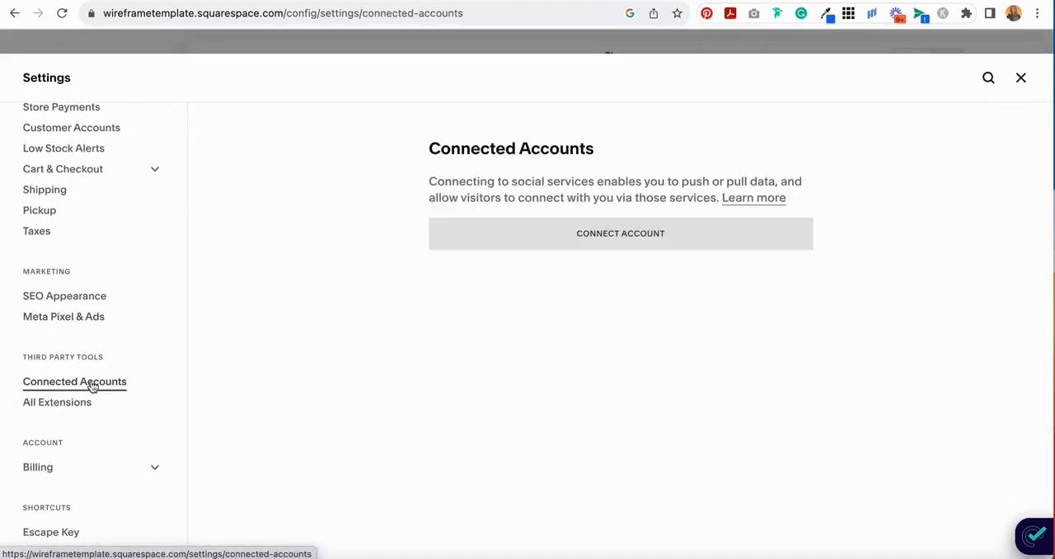
pyautogui.click(623, 234)
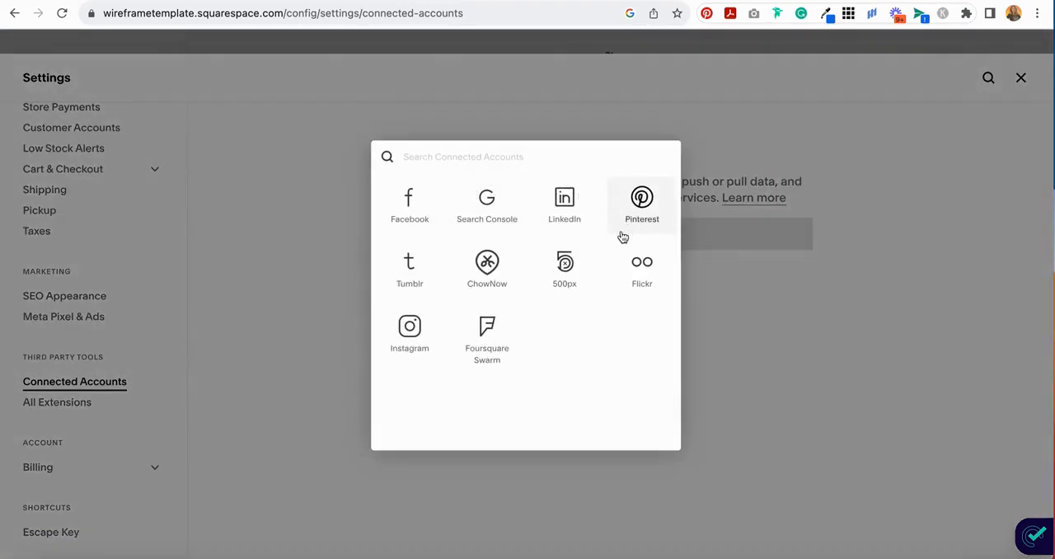
pyautogui.click(498, 214)
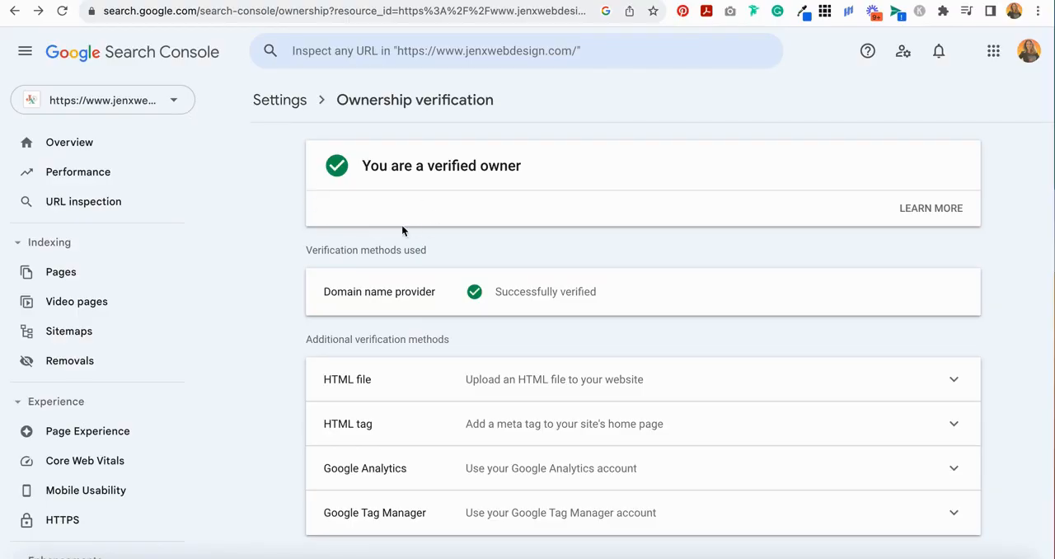
pyautogui.click(517, 12)
pyautogui.click(546, 52)
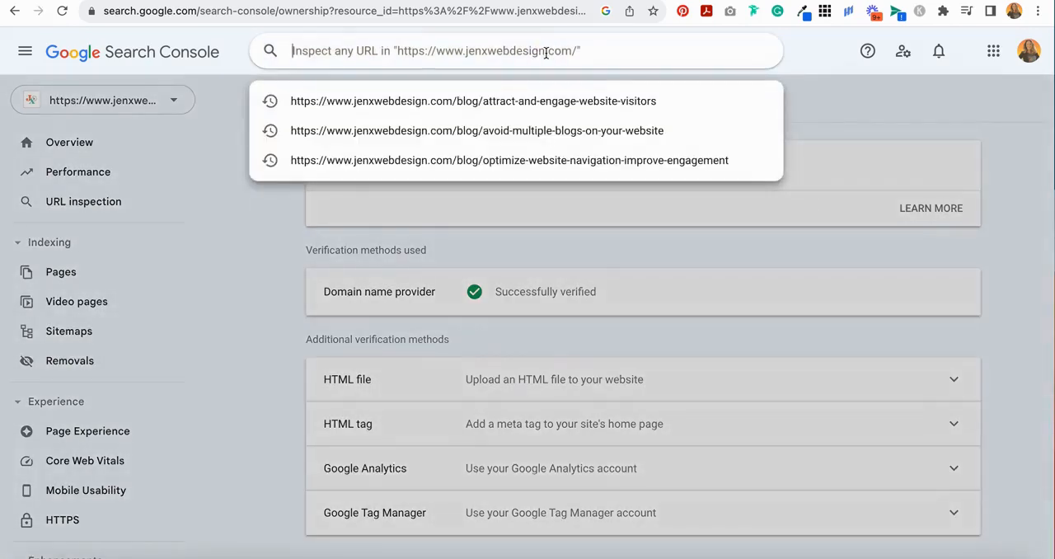
pyautogui.write('https://www.jenxwebdesign.com/blog/shouldnt-use-scrolling-text-website-header')
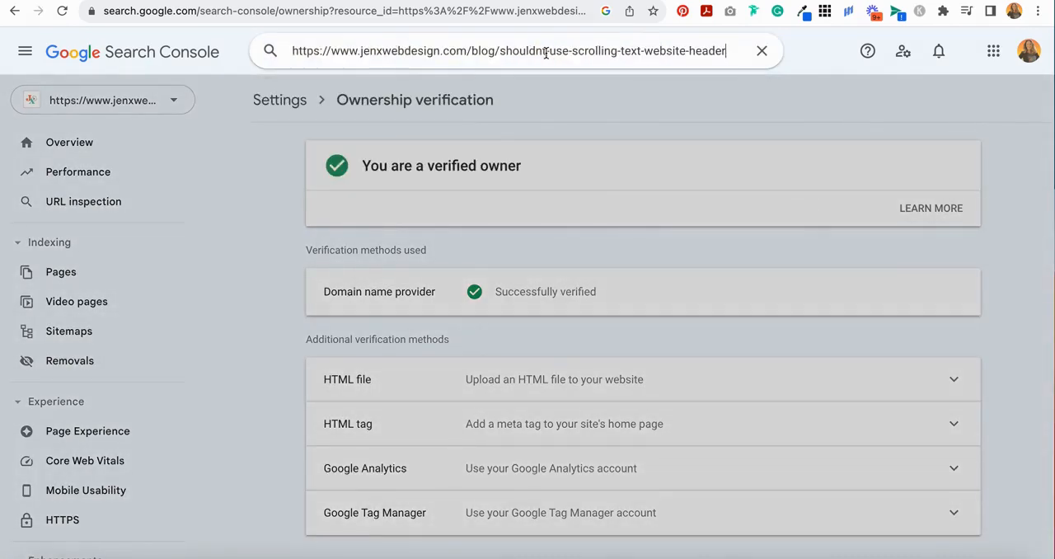
pyautogui.press('Return')
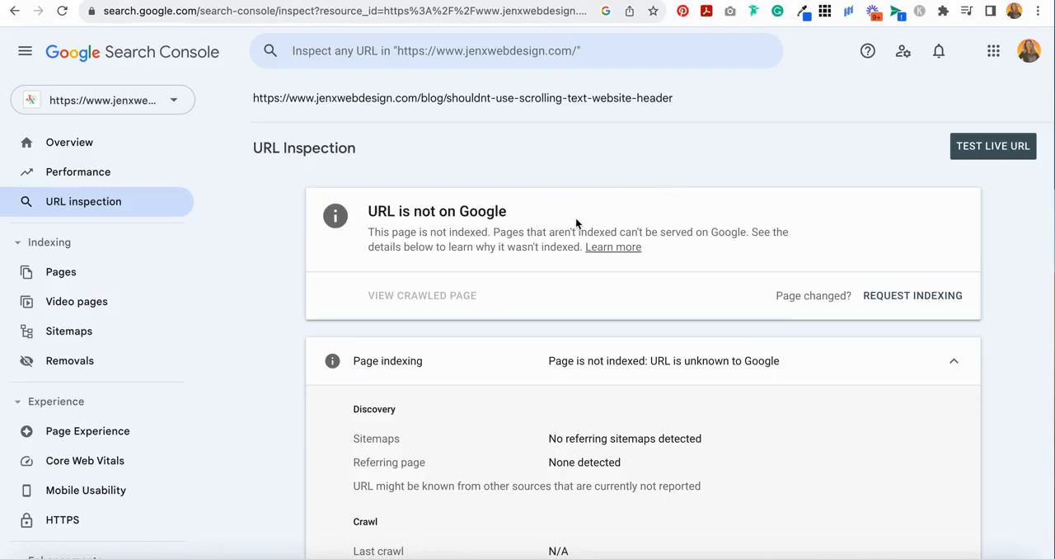
# - Run a live test on the inspected blog post URL, review the results, and request indexing for the page
pyautogui.click(990, 147)
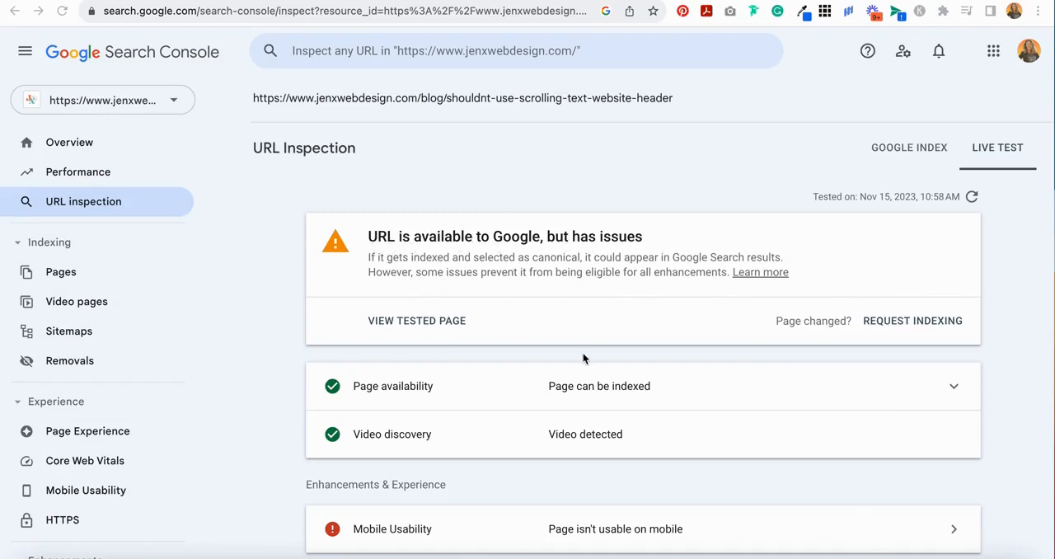
pyautogui.scroll(-1, 583, 358)
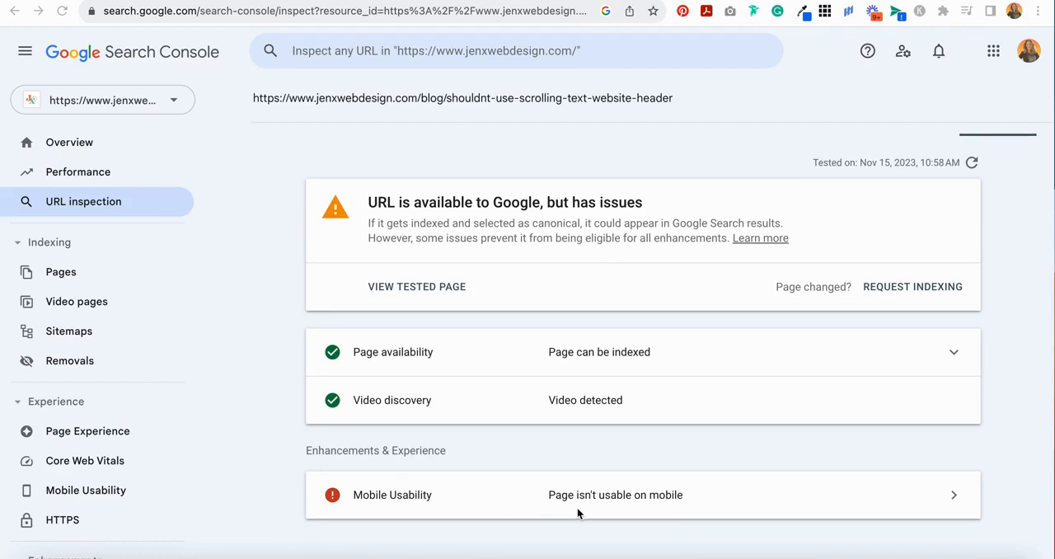
pyautogui.click(927, 288)
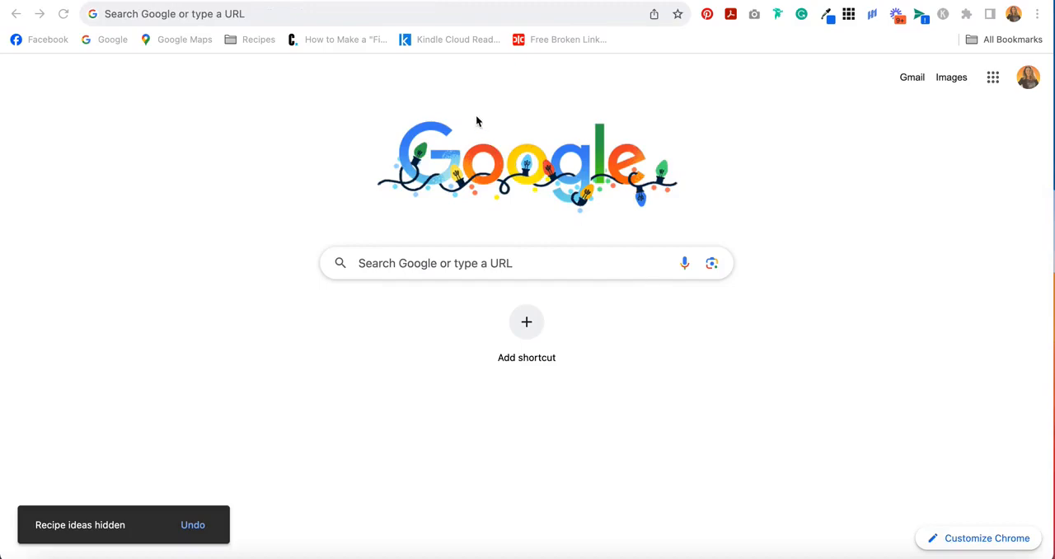
pyautogui.click(212, 16)
pyautogui.write('site')
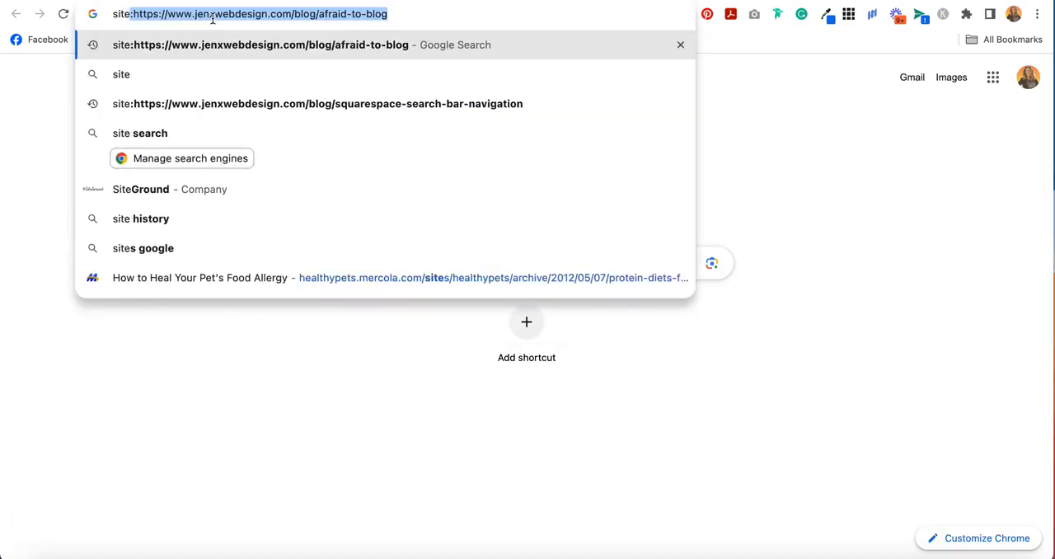
pyautogui.write(':')
pyautogui.write('https://www.jenxwebdesign.com/blog/shouldnt-use-scrolling-text-website-header')
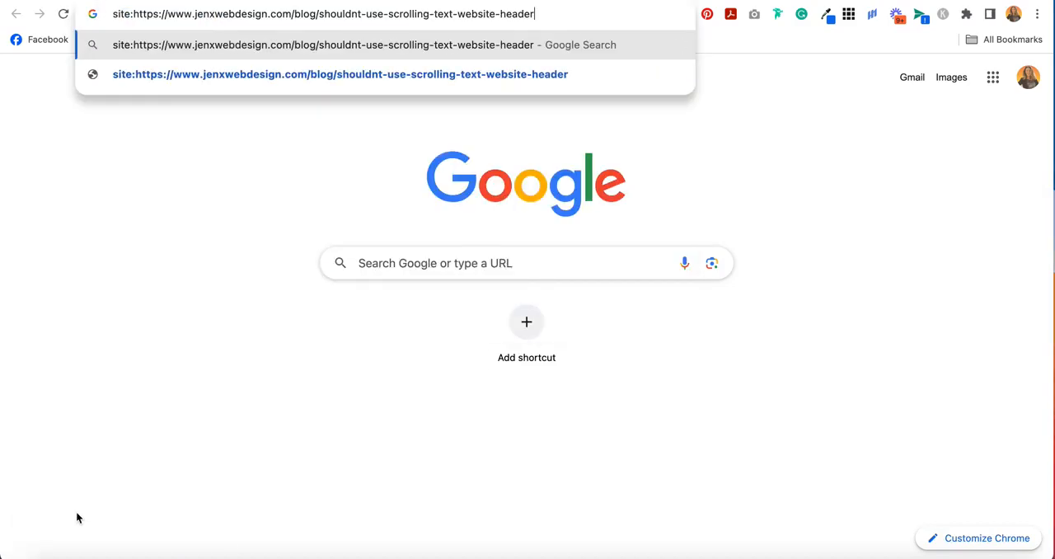
pyautogui.press('Return')
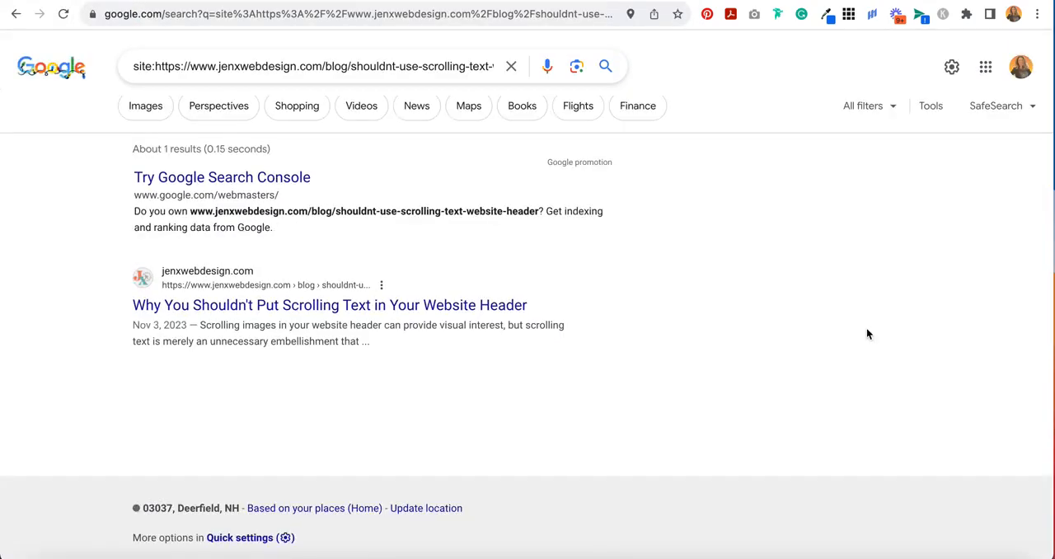